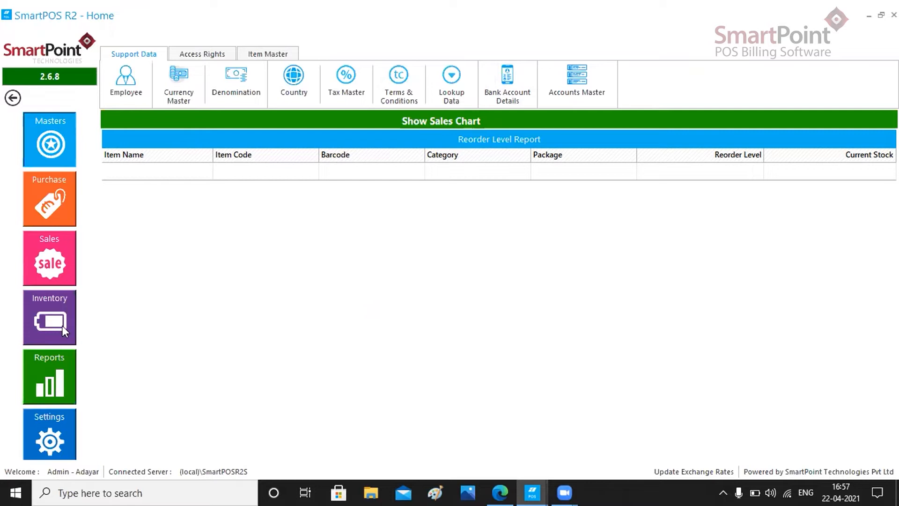
Open the inventory branch transactions and start a new indent from the Indent List for the Adayar branch
click(218, 54)
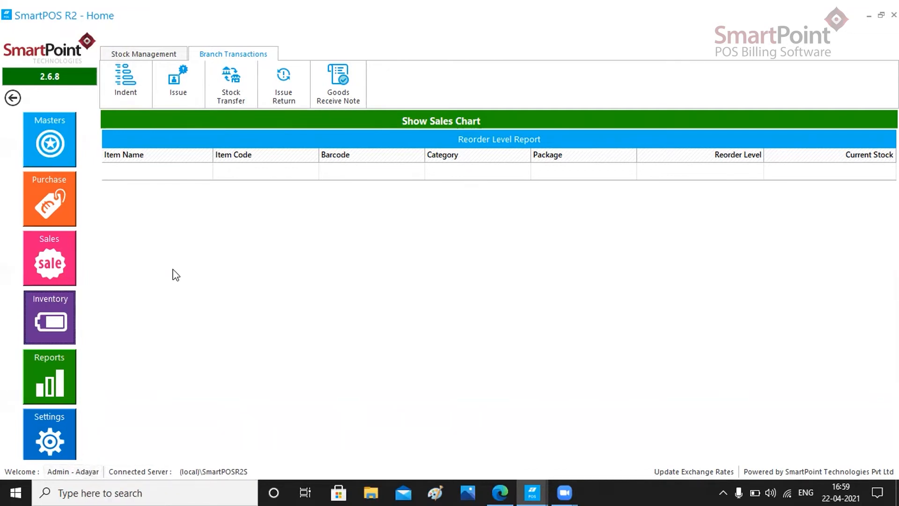
click(115, 91)
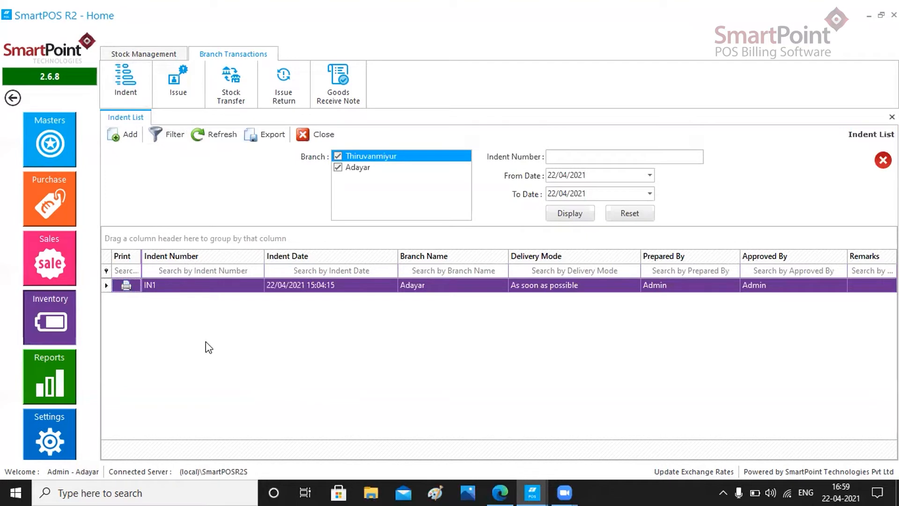
click(131, 136)
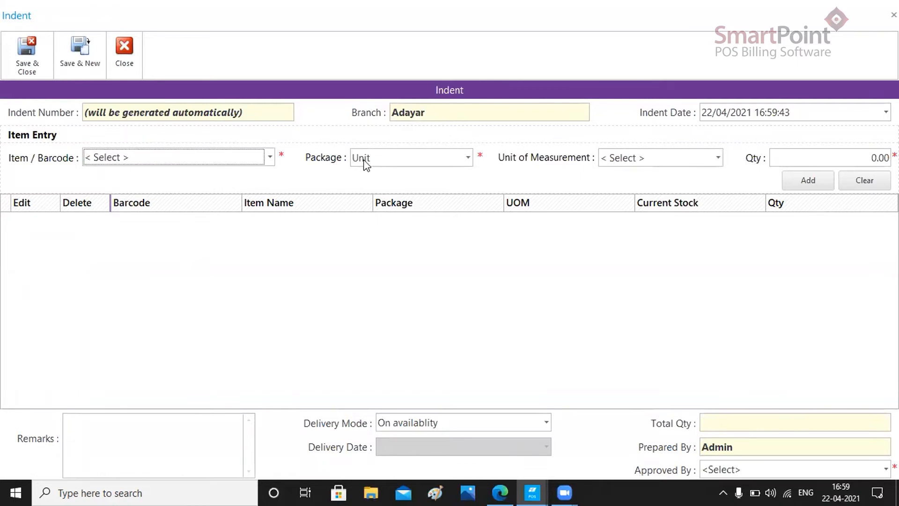
Add the item 3ROSES 18G to the indent with a quantity of 10
click(271, 159)
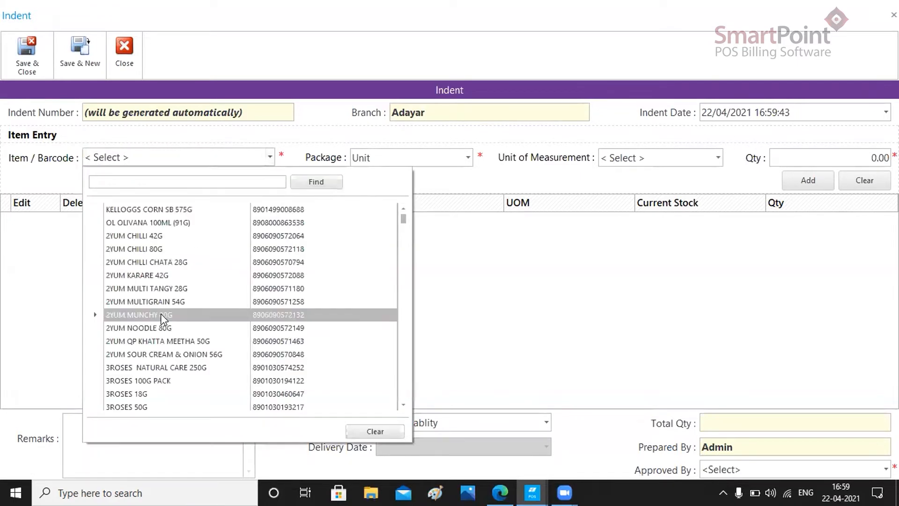
click(148, 394)
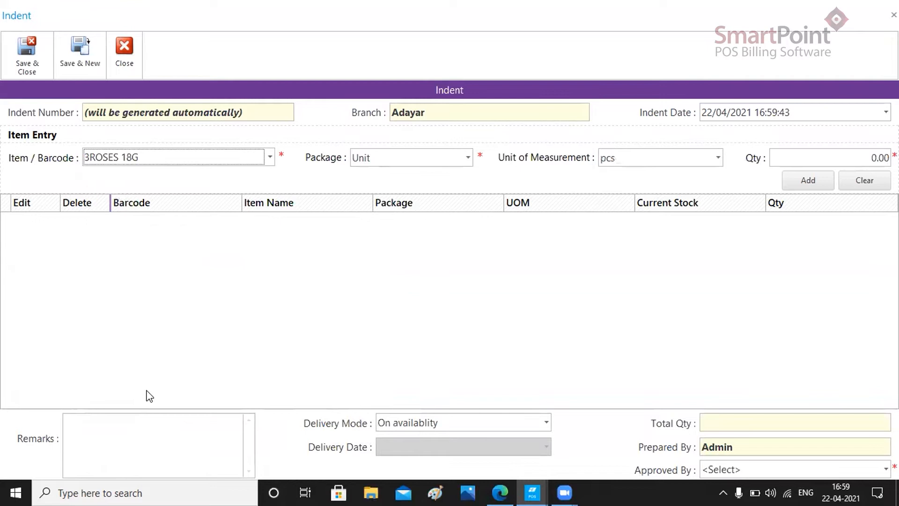
click(860, 155)
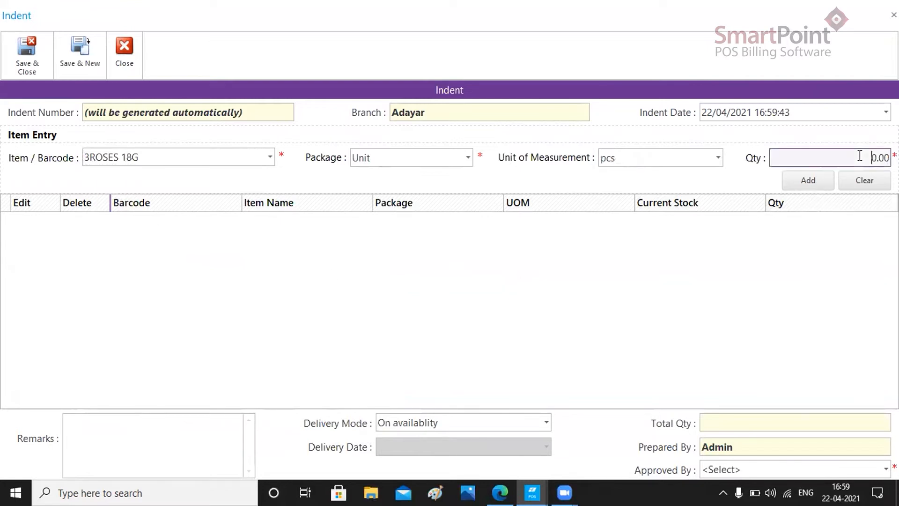
text(1)
click(816, 178)
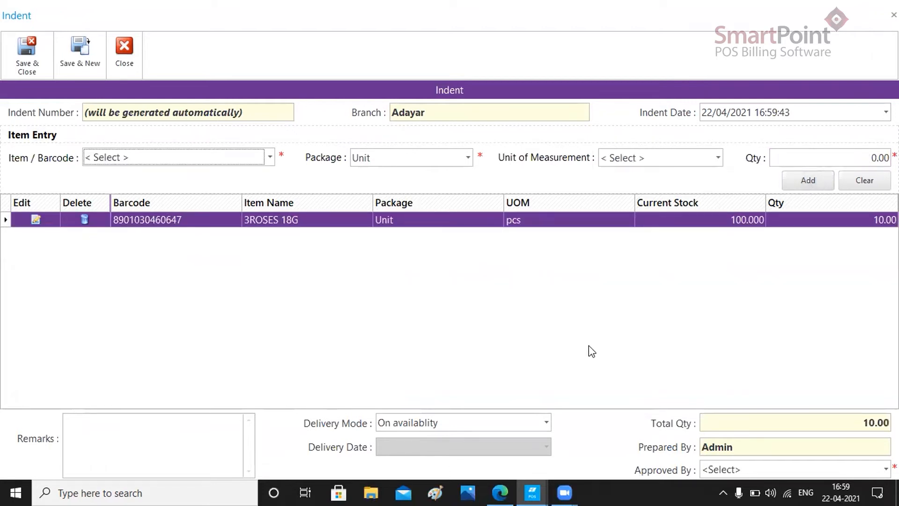
Set the indent's delivery mode to As soon as possible and its approver to Admin, and save and close it
click(547, 422)
click(478, 359)
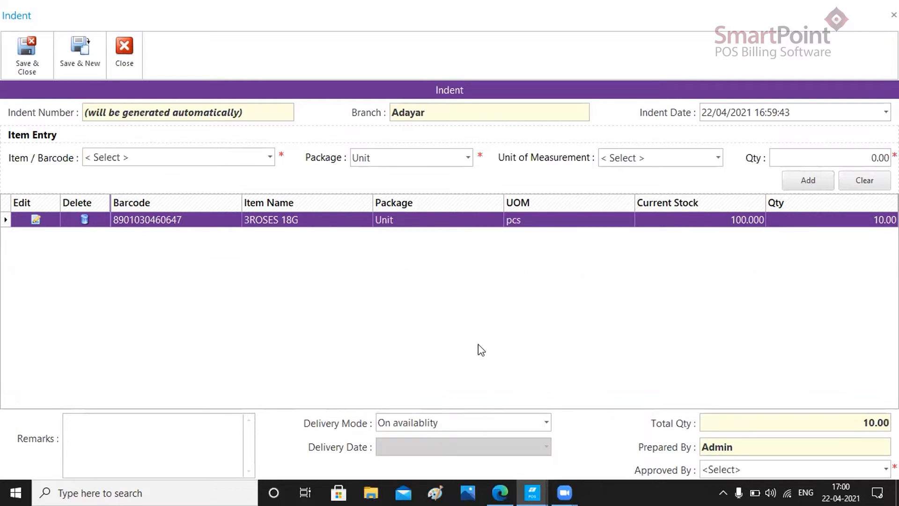
click(547, 422)
click(458, 453)
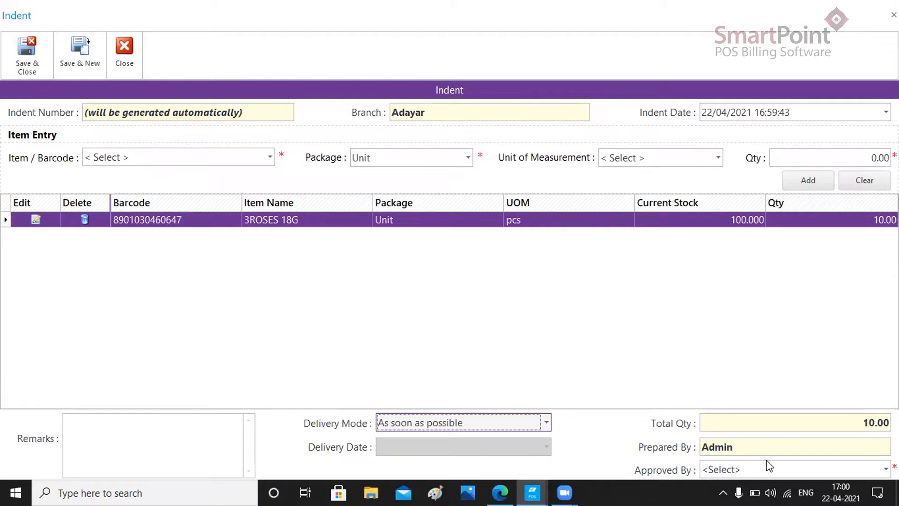
click(845, 469)
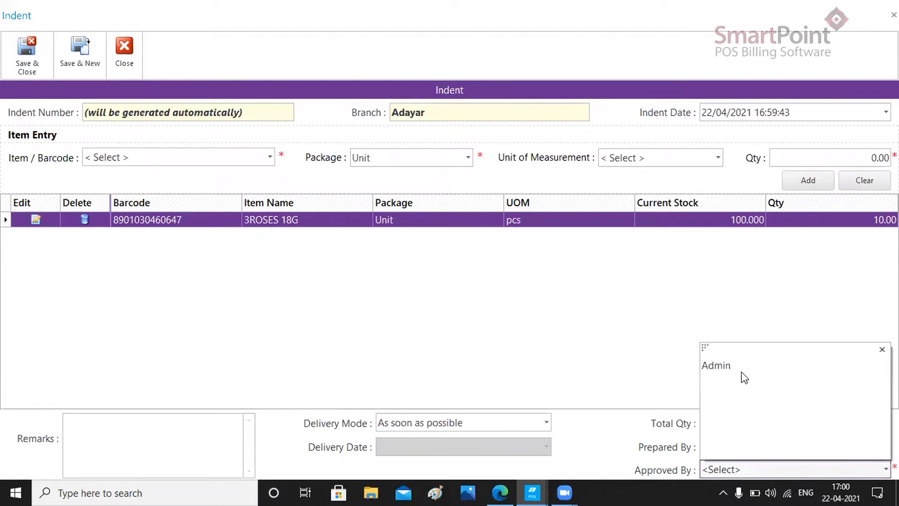
click(721, 368)
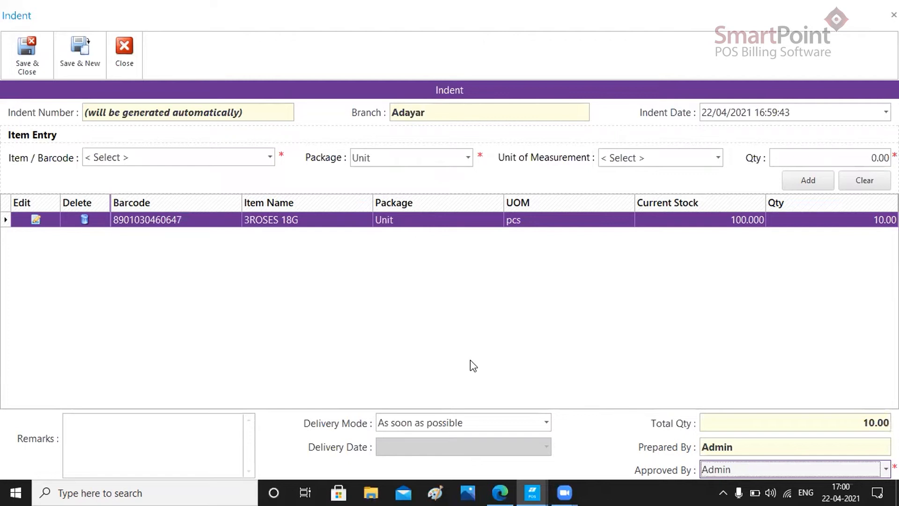
click(35, 69)
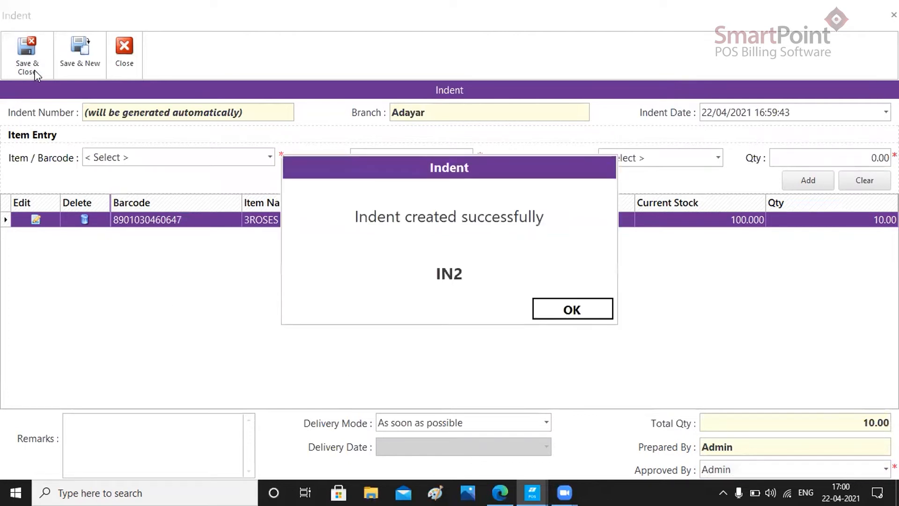
click(566, 312)
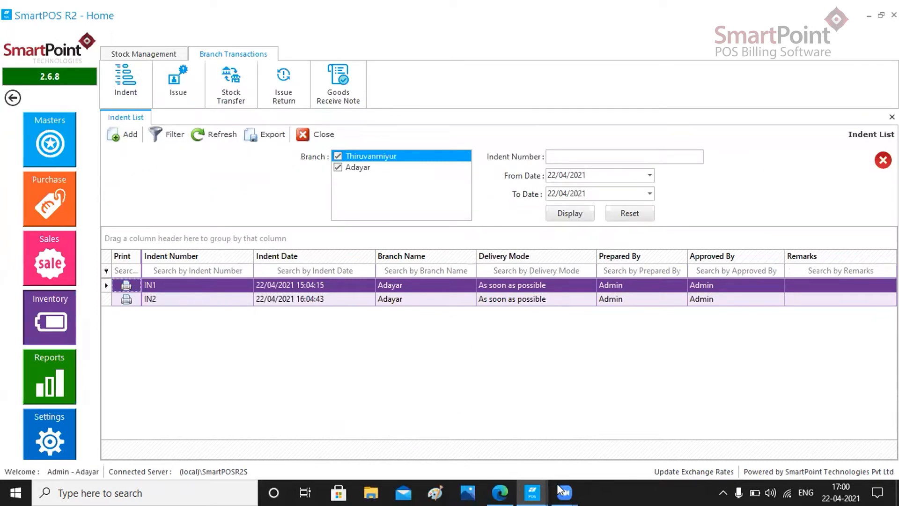
Switch to the Thiruvanmiyur branch's SmartPOS window and open its Indent List under the inventory branch transactions
mouse_move(542, 491)
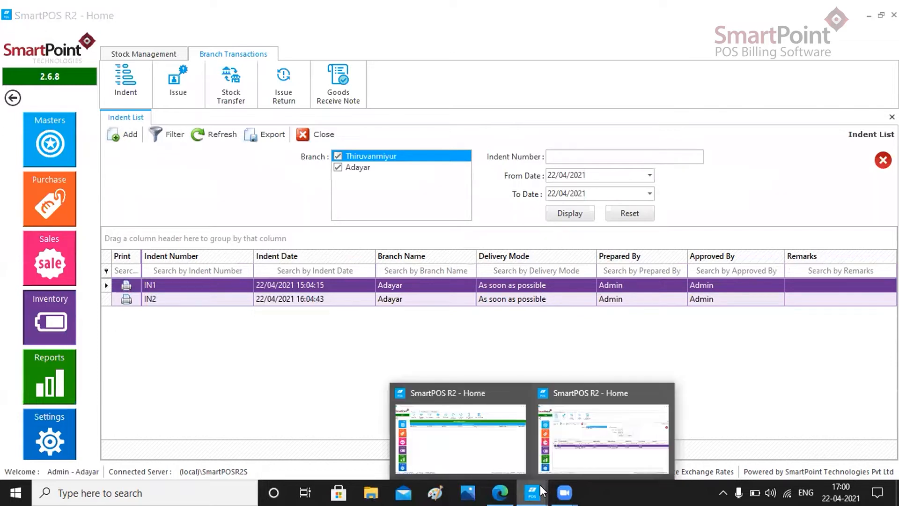
click(510, 441)
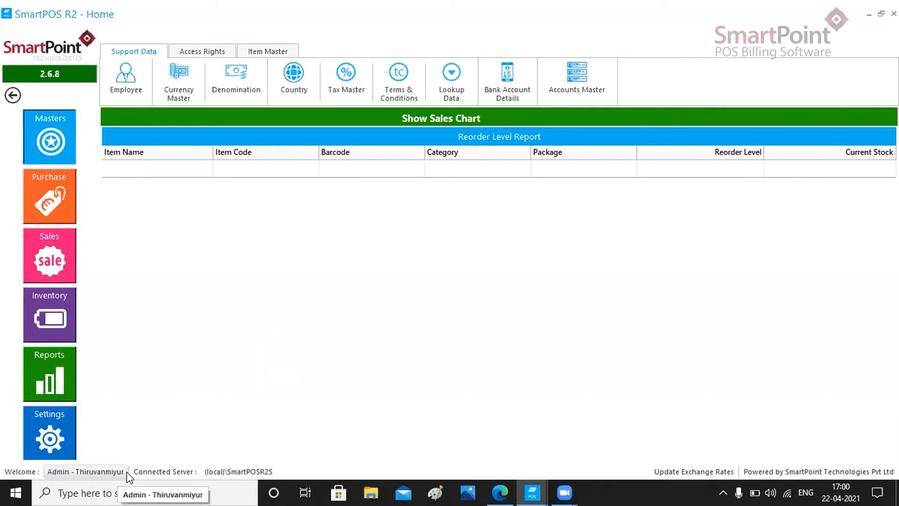
click(55, 322)
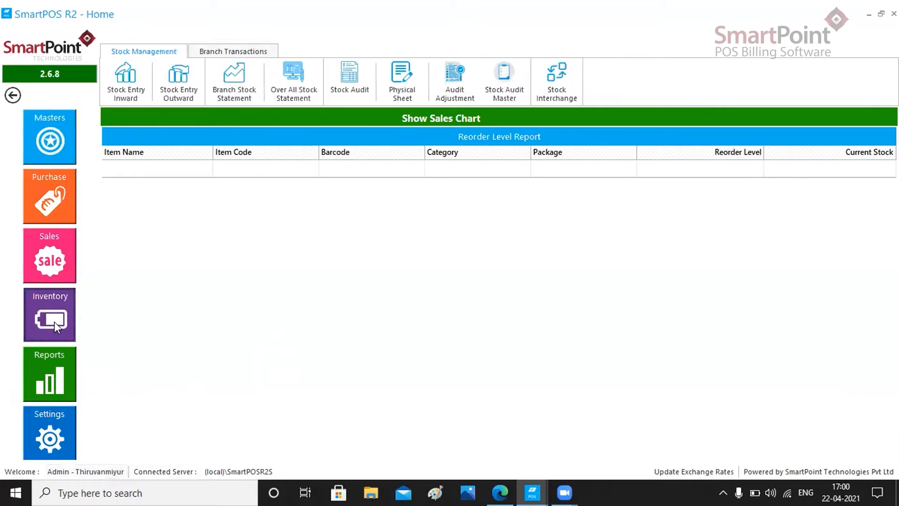
click(216, 52)
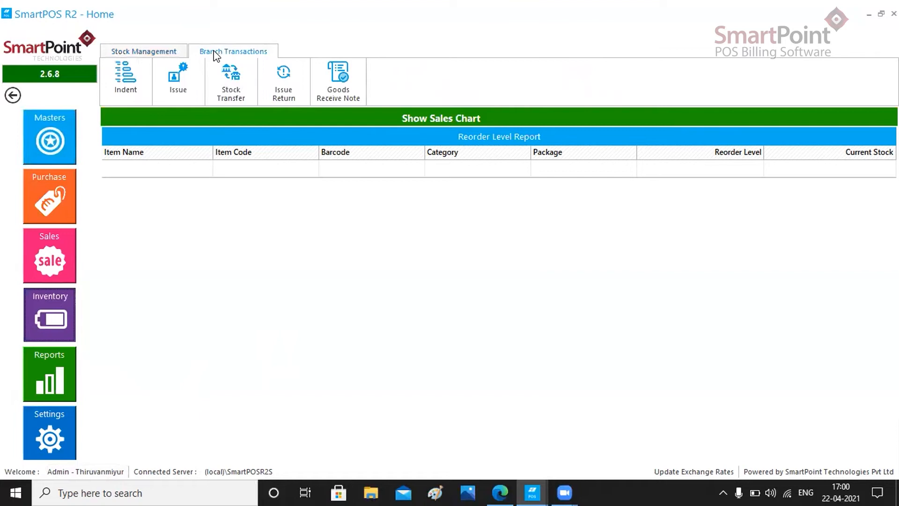
click(126, 91)
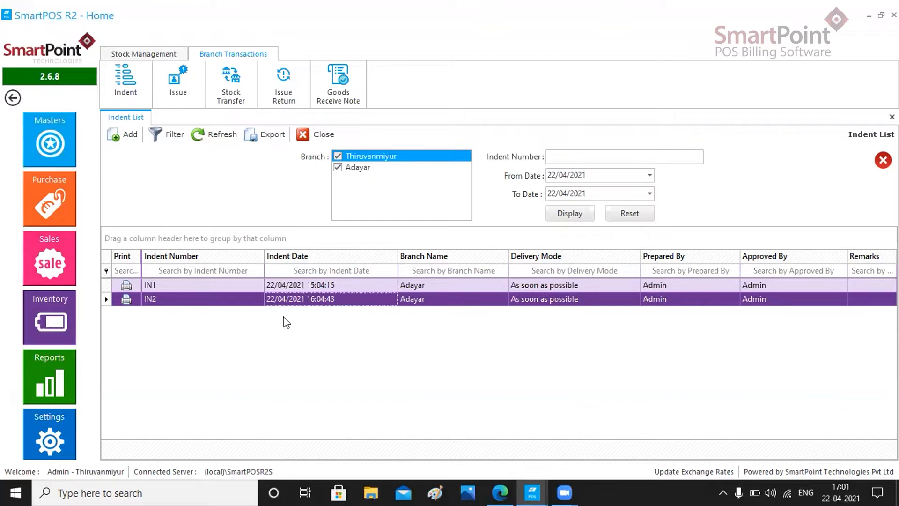
Create a new issue to the Adayar branch and load the items of indent IN2 into it
click(180, 93)
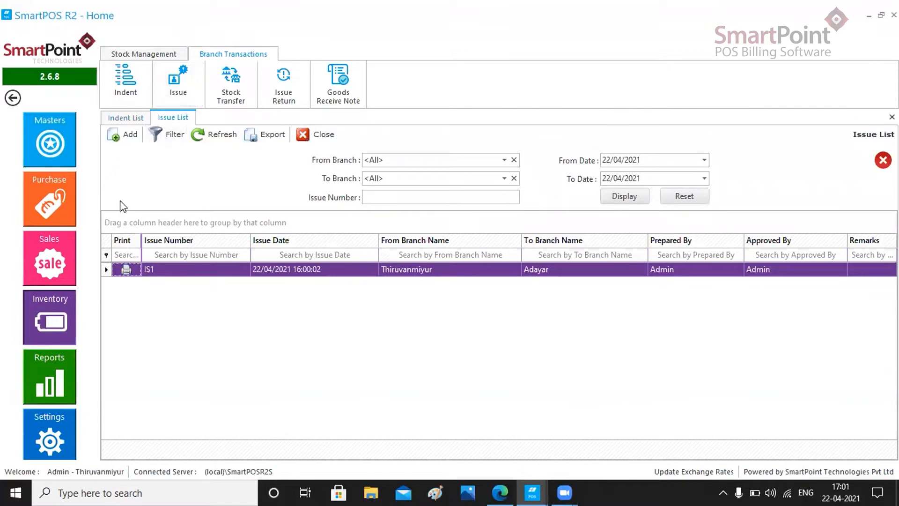
click(117, 136)
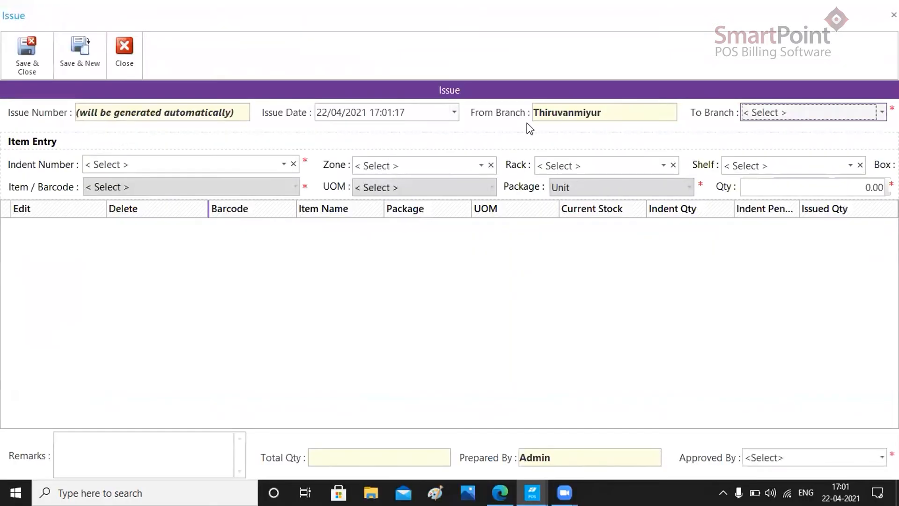
click(879, 113)
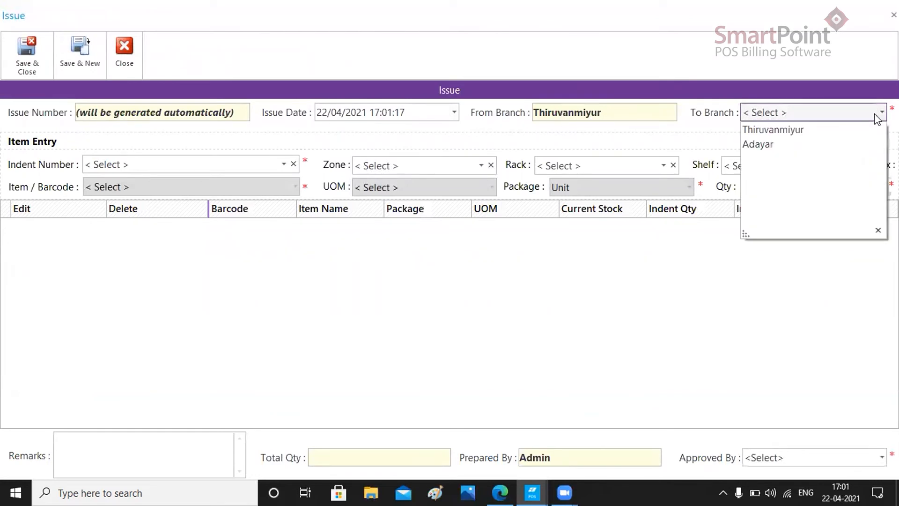
click(805, 141)
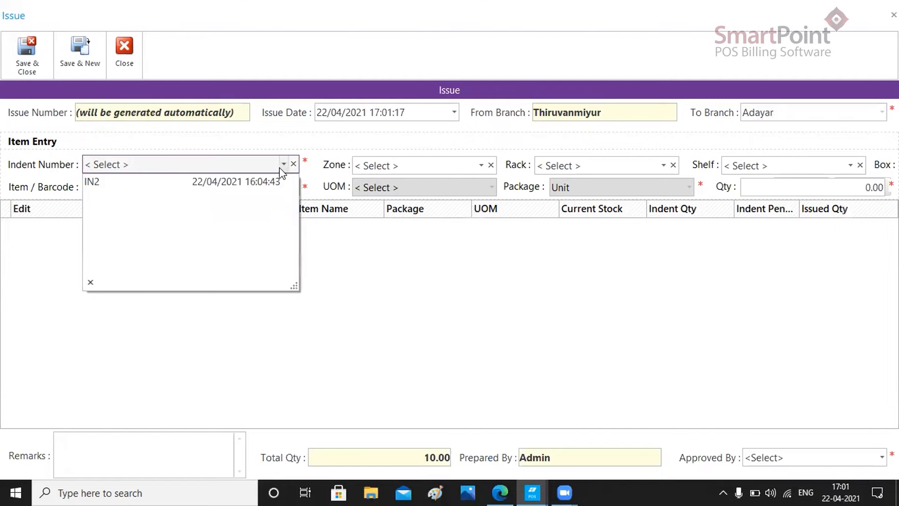
click(256, 189)
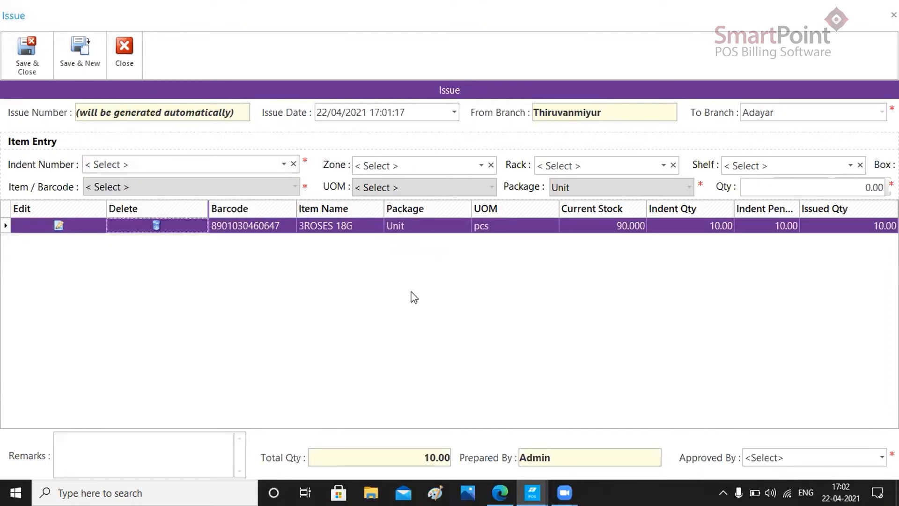
Set the issue's approver to Admin, save and close it, and acknowledge the confirmation
click(846, 459)
click(777, 356)
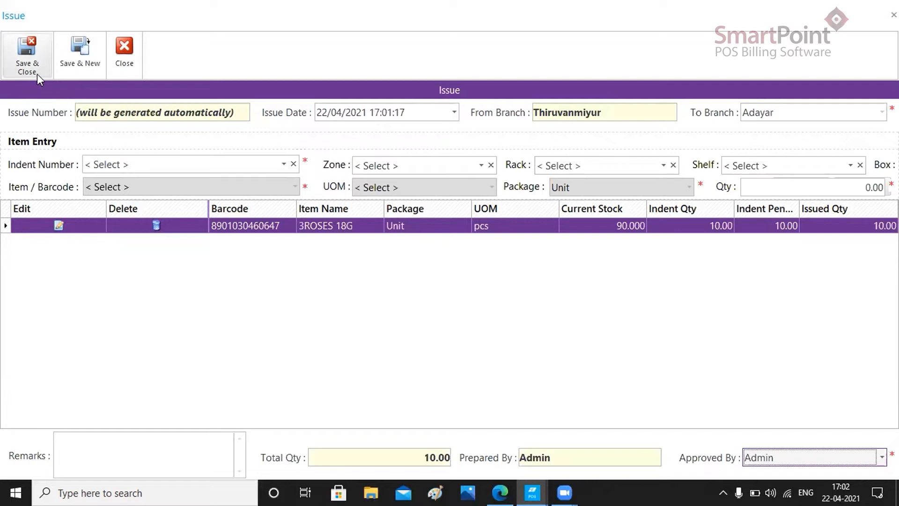
click(16, 70)
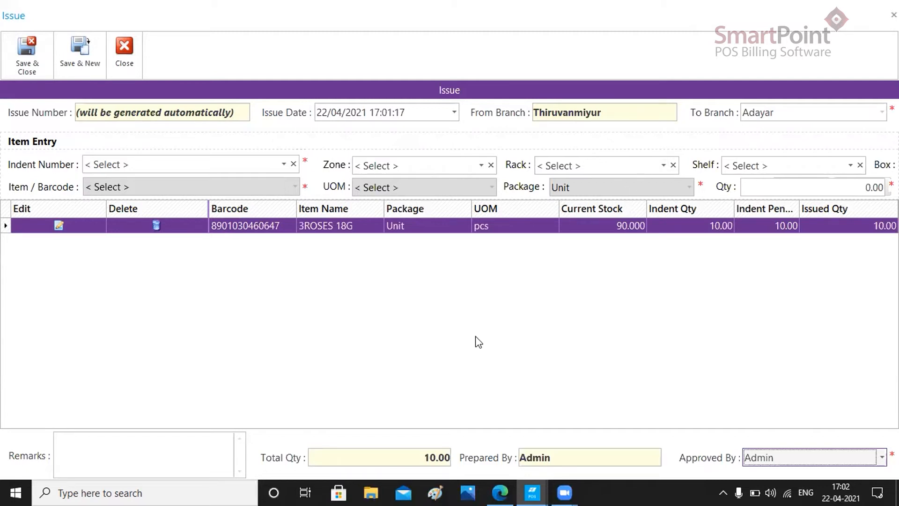
click(38, 69)
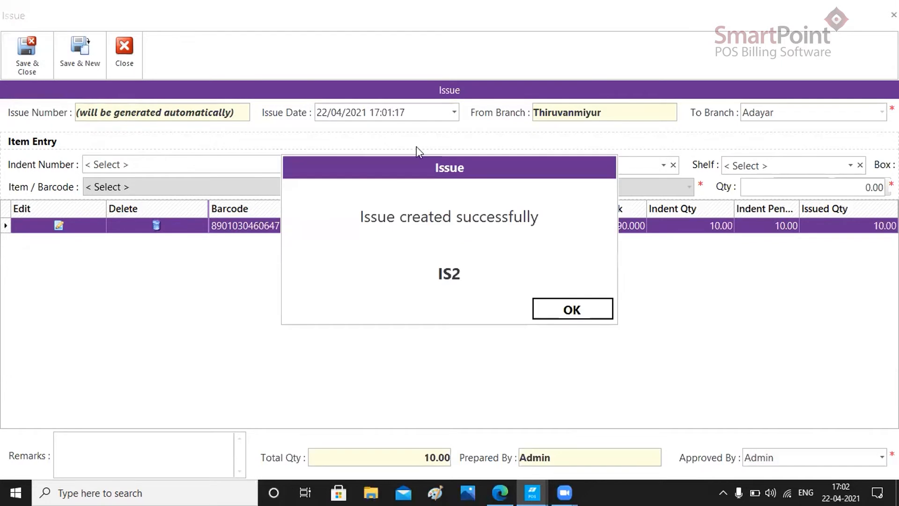
click(564, 309)
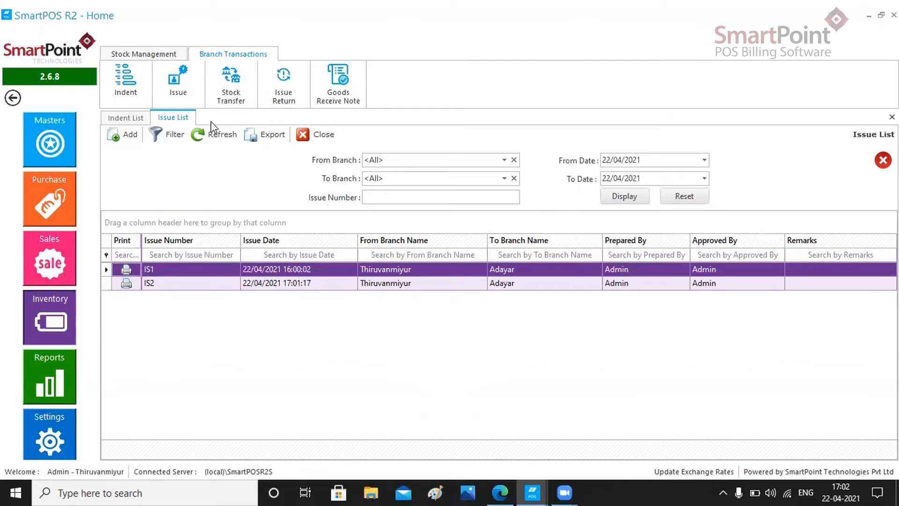
Start a new stock transfer from Thiruvanmiyur with Adayar as the destination branch
click(233, 101)
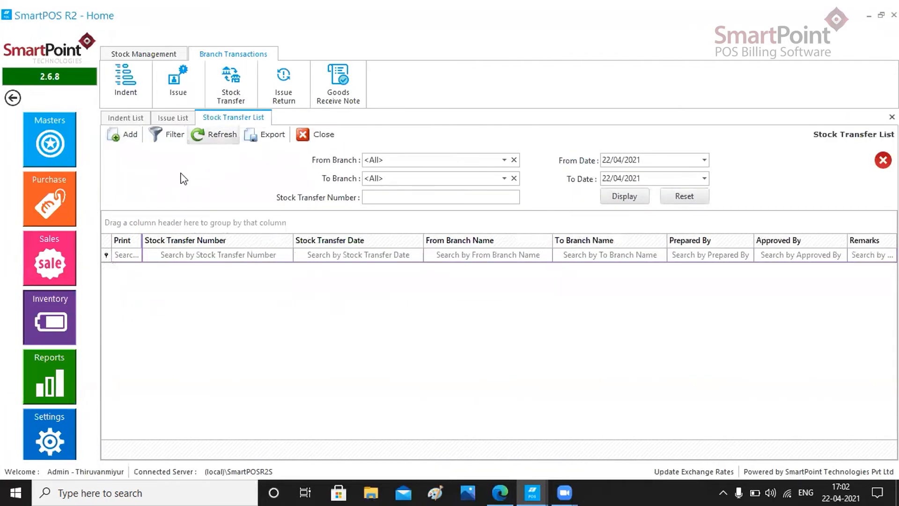
click(123, 132)
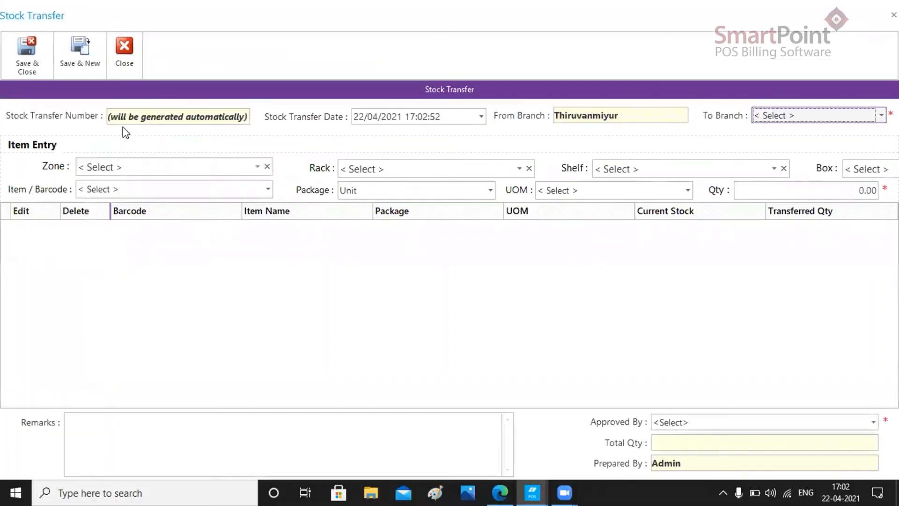
click(792, 116)
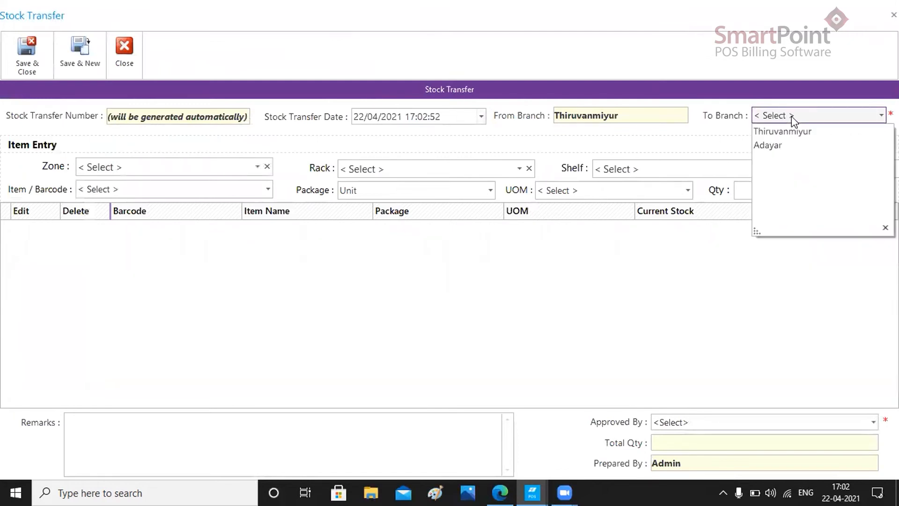
click(773, 148)
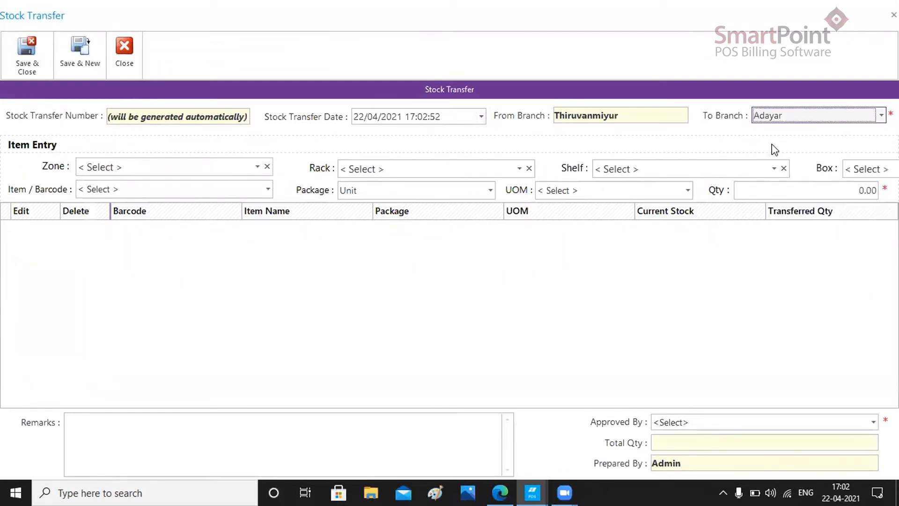
Add the item 3ROSES 18G to the stock transfer with a quantity of 10
click(269, 190)
click(267, 190)
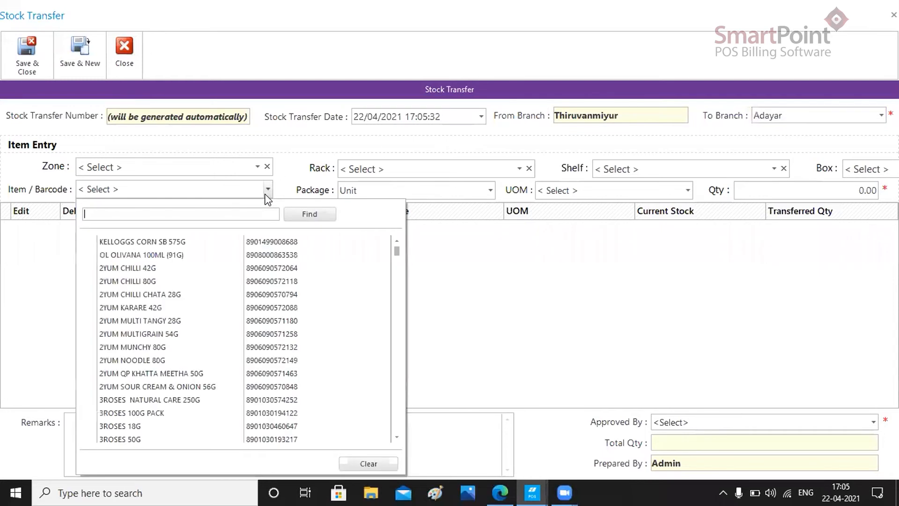
click(155, 426)
click(836, 191)
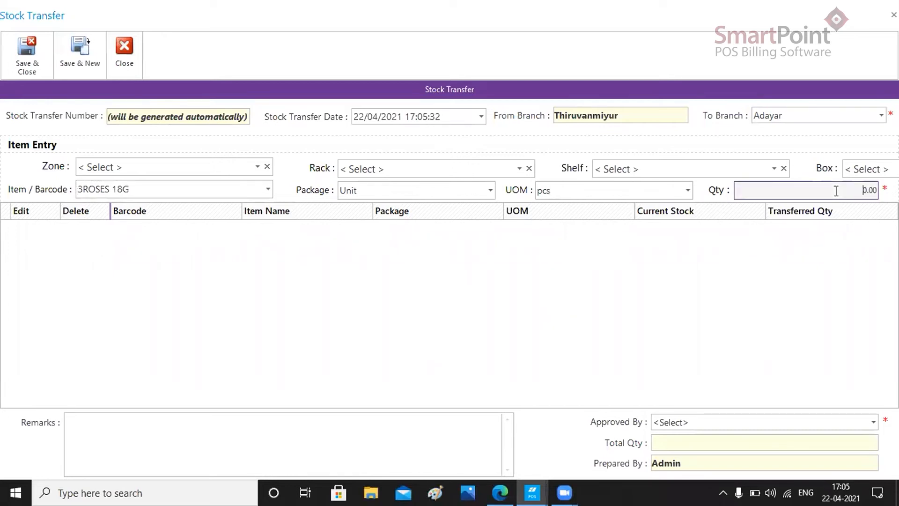
text(10)
key(Return)
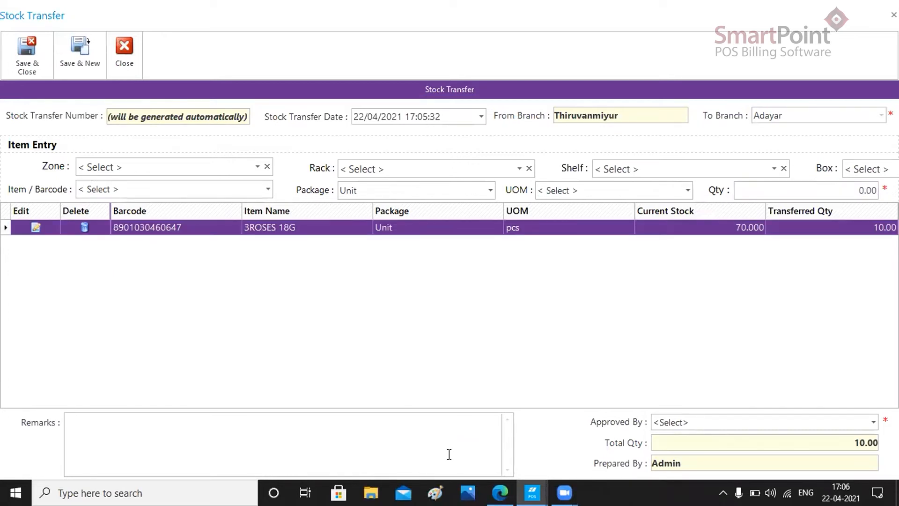
Set the stock transfer's approver to Admin, save and close it, and acknowledge the confirmation
click(863, 420)
click(671, 321)
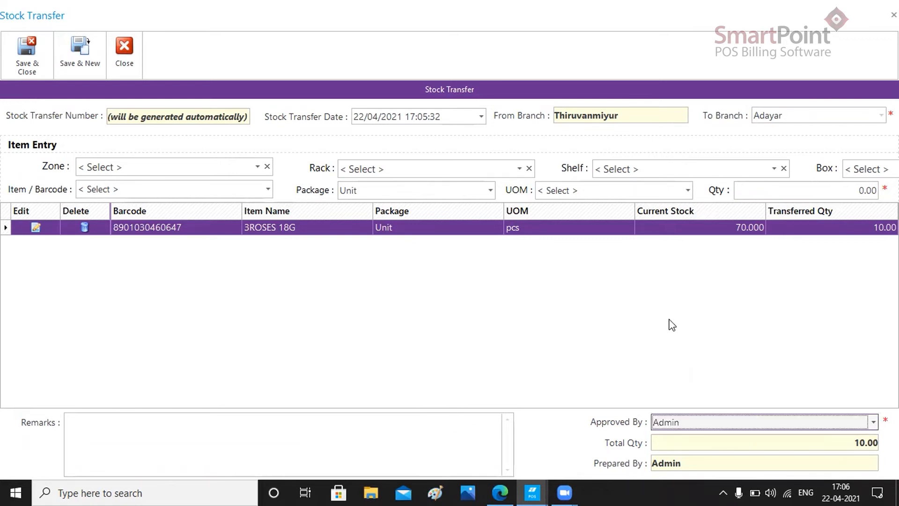
click(28, 71)
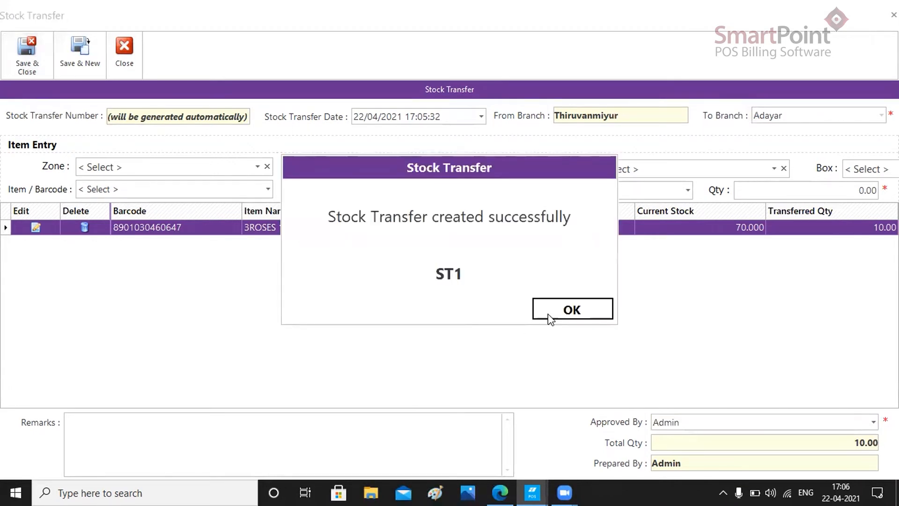
click(551, 318)
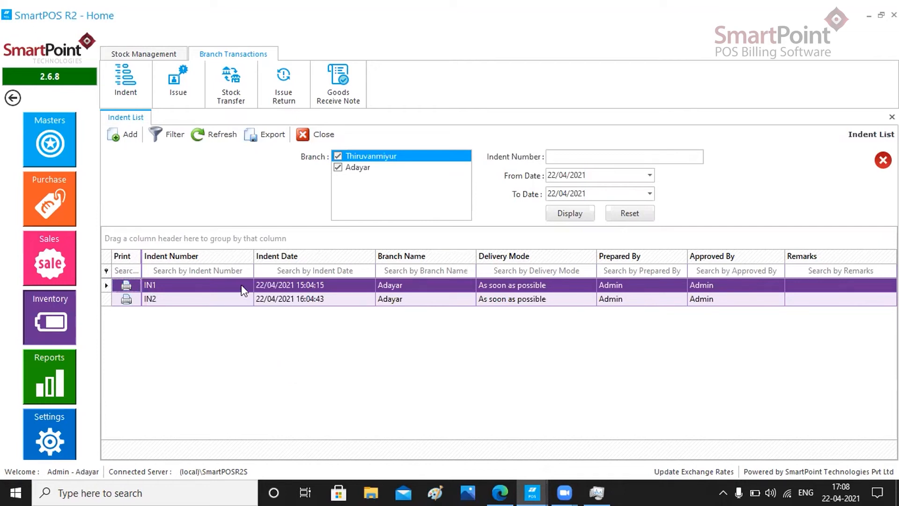
Start a new goods receive note at the Adayar branch with Thiruvanmiyur as the source branch
click(317, 92)
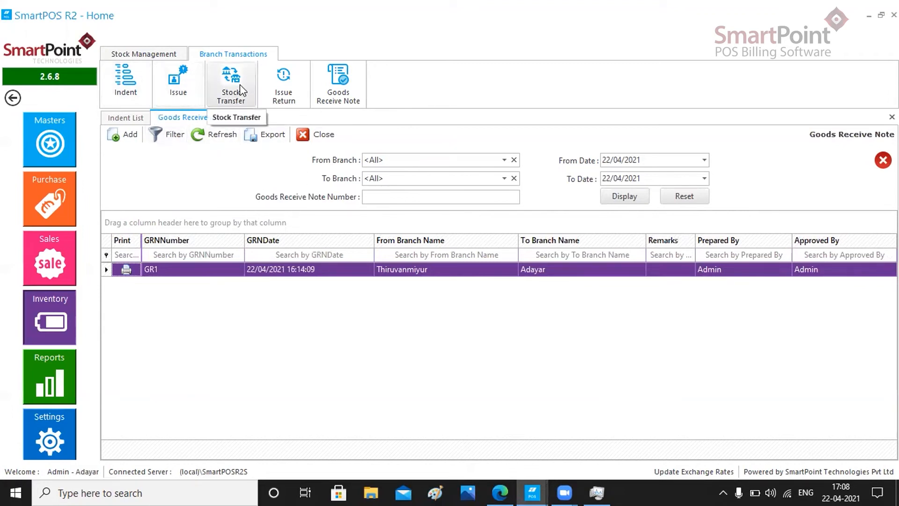
click(135, 132)
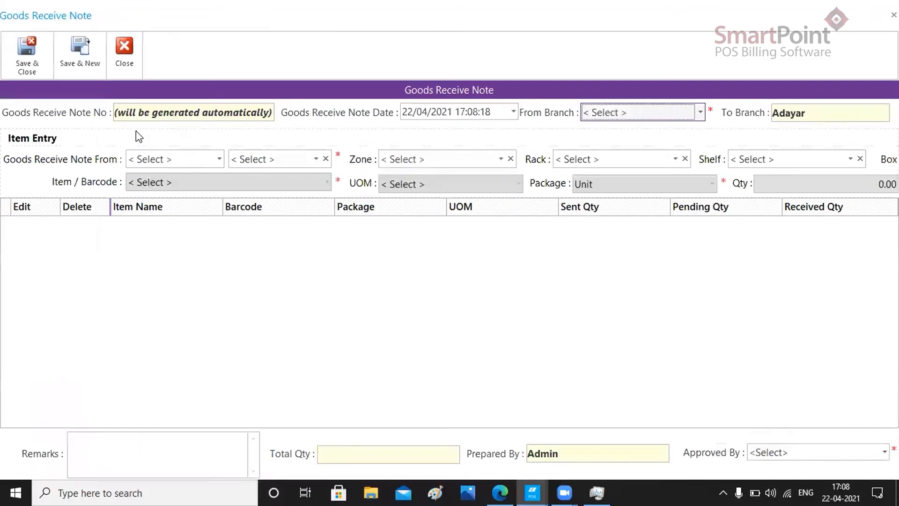
click(688, 113)
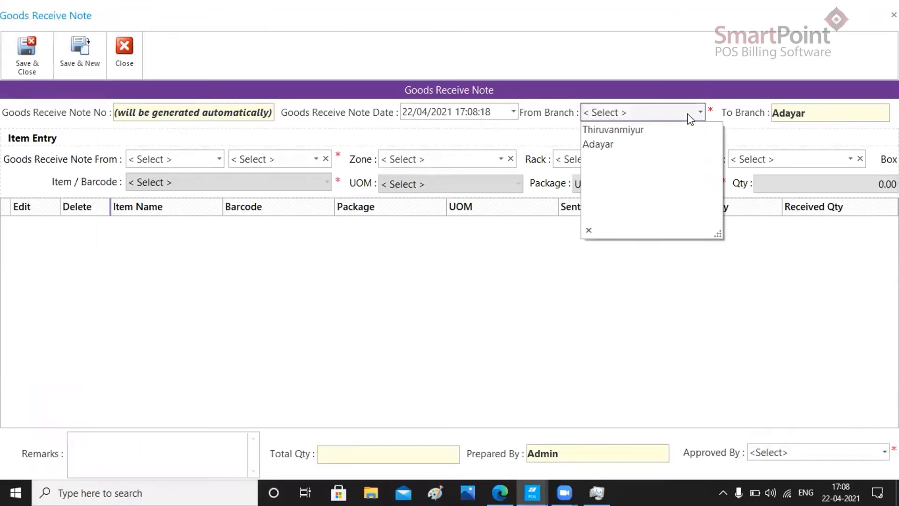
click(656, 130)
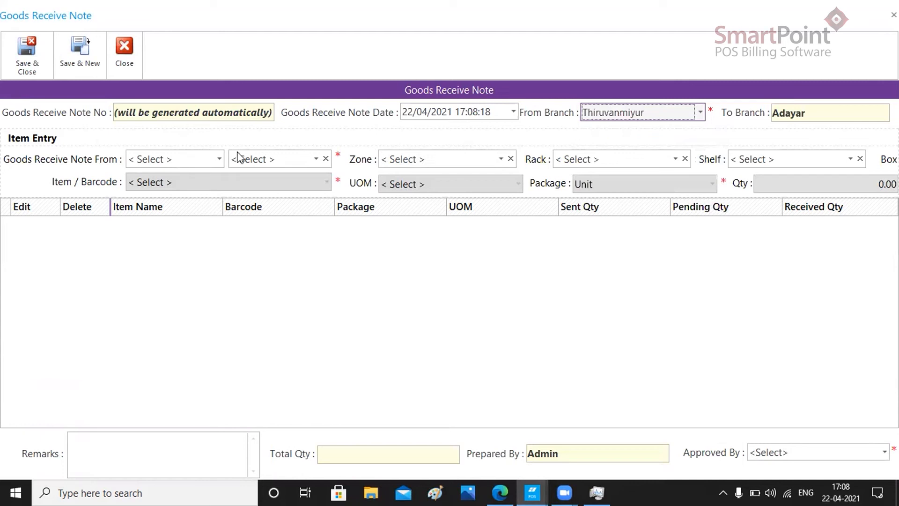
Base the goods receive note on an Issue and load the items of issue IS2 into it
click(218, 162)
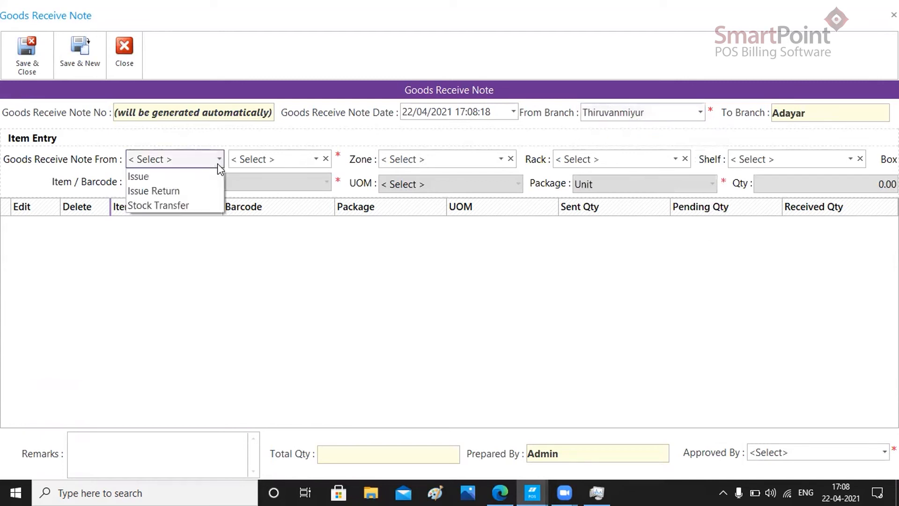
click(191, 177)
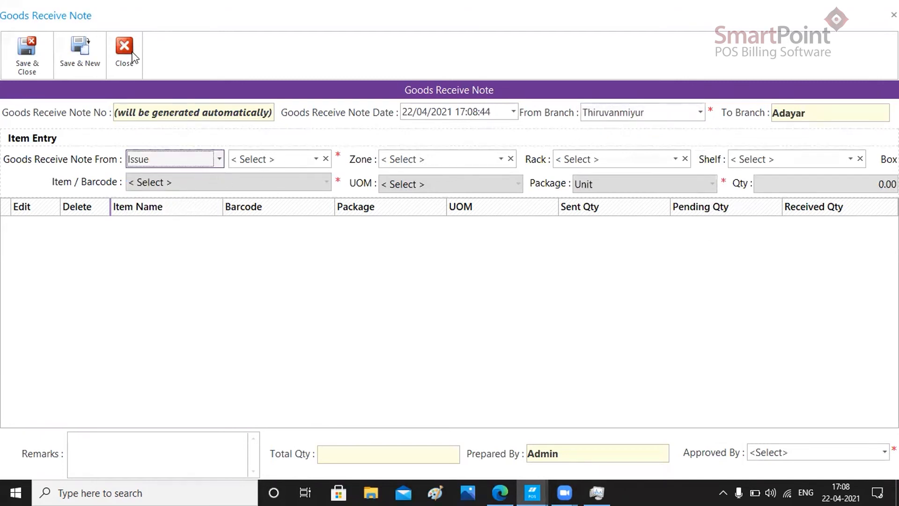
click(316, 159)
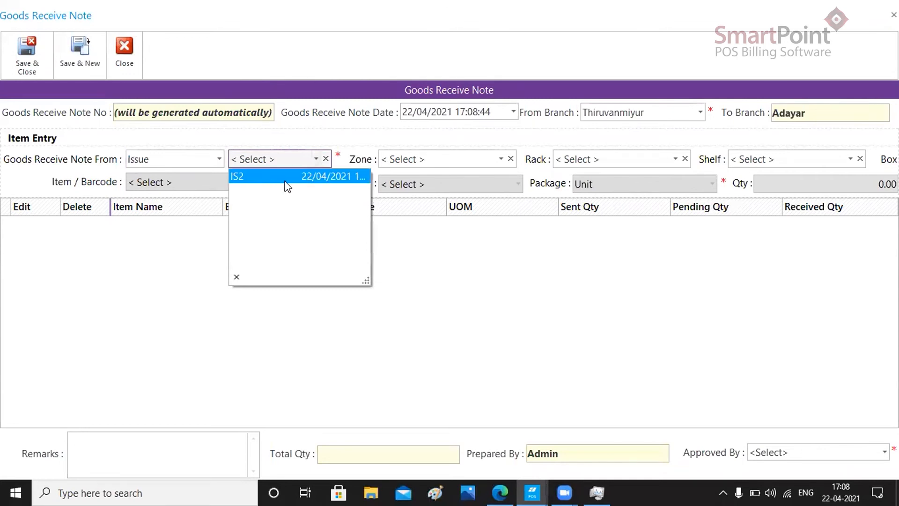
click(285, 180)
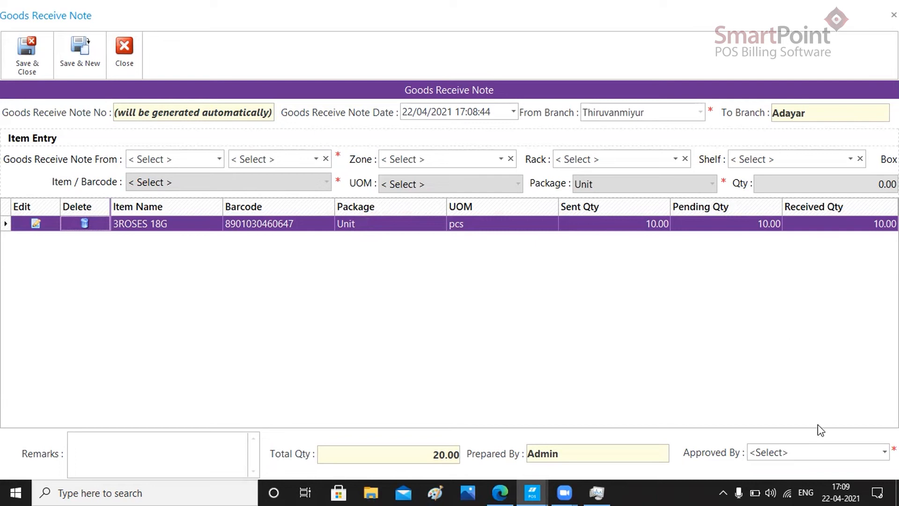
Set the goods receive note's approver to Admin, save and close it, and acknowledge the confirmation
click(810, 453)
click(775, 352)
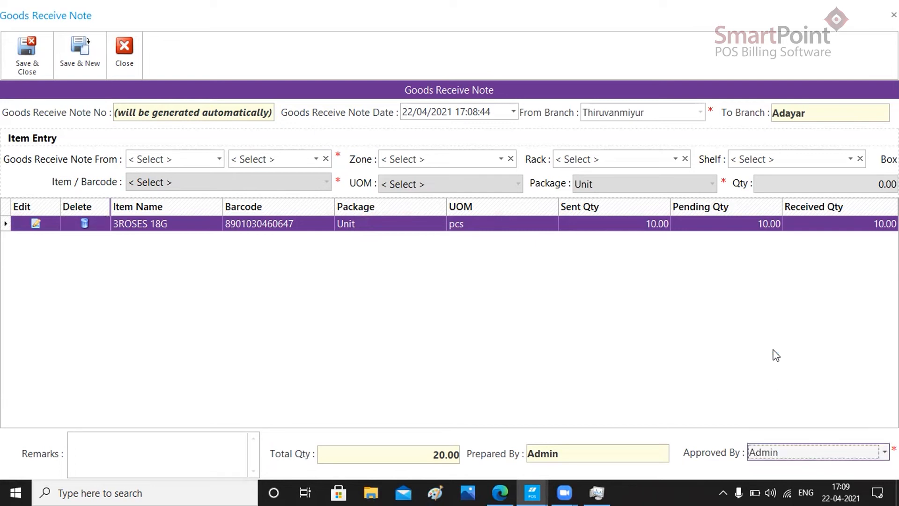
click(32, 72)
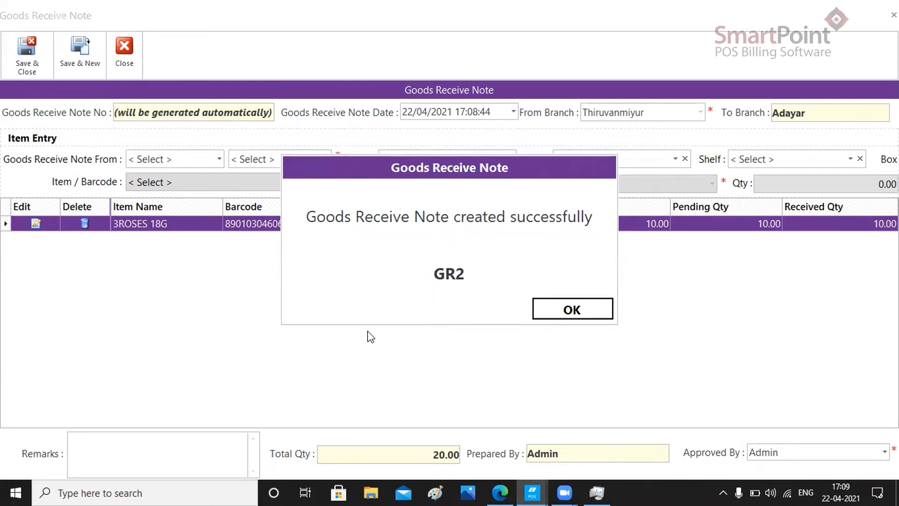
click(574, 310)
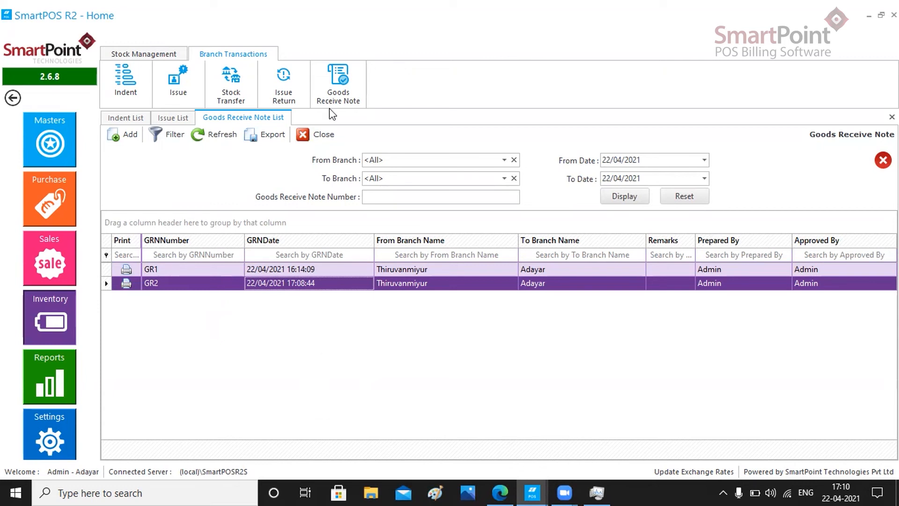
Start a new issue return from Adayar with Thiruvanmiyur as the destination branch
click(283, 95)
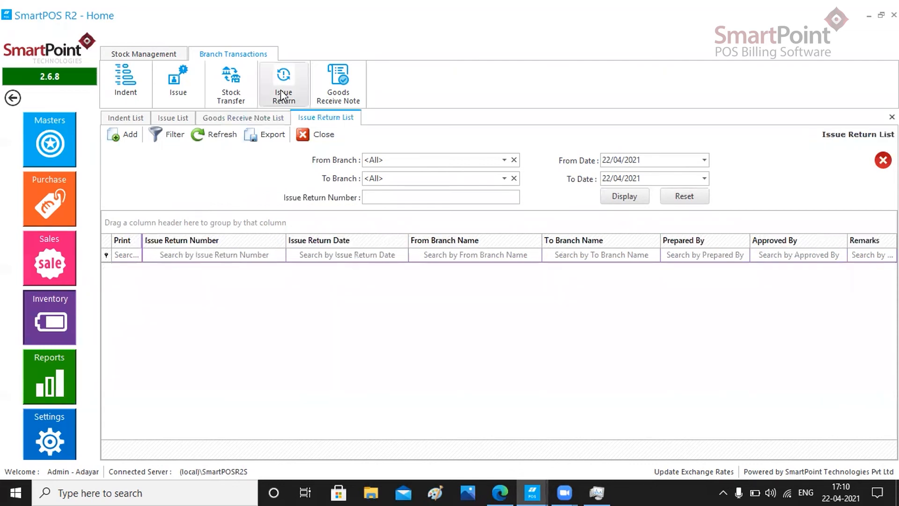
click(125, 136)
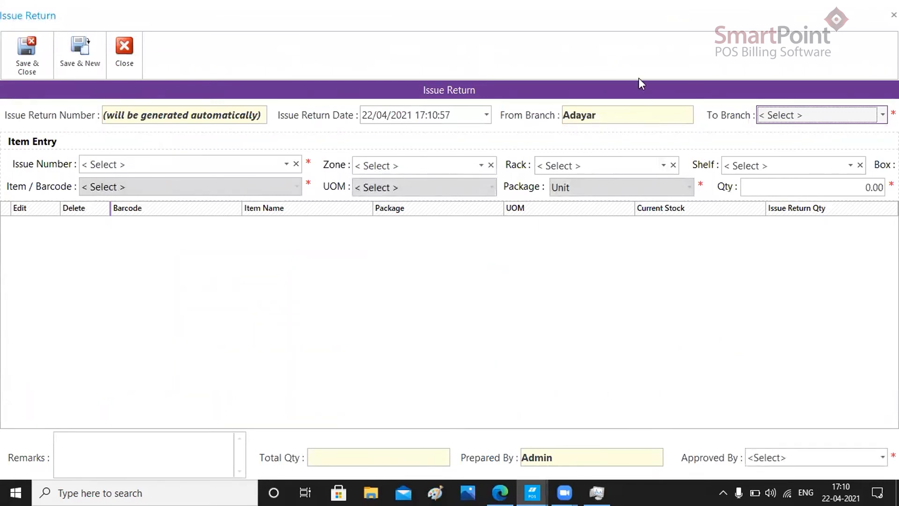
click(838, 120)
click(820, 132)
Load the items of issue IS2 into the issue return and enter 3ROSES 18G with a return quantity of 10
click(286, 165)
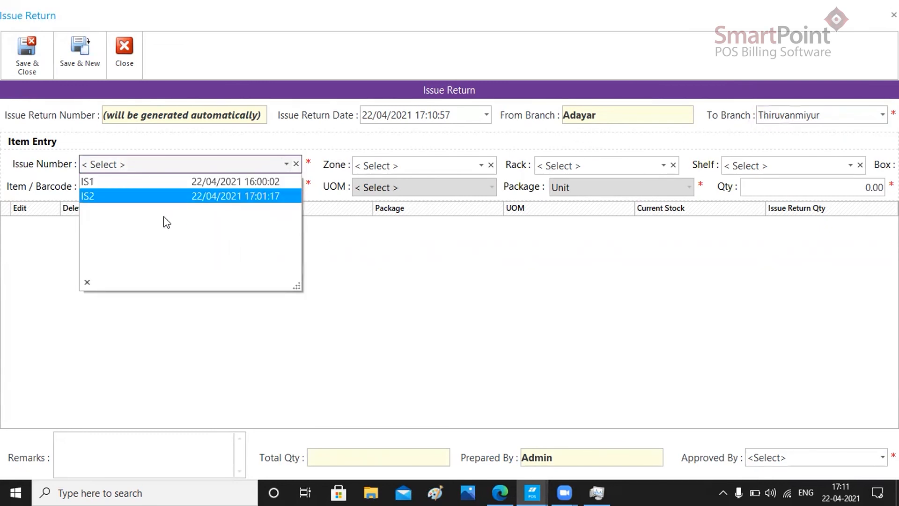
click(189, 196)
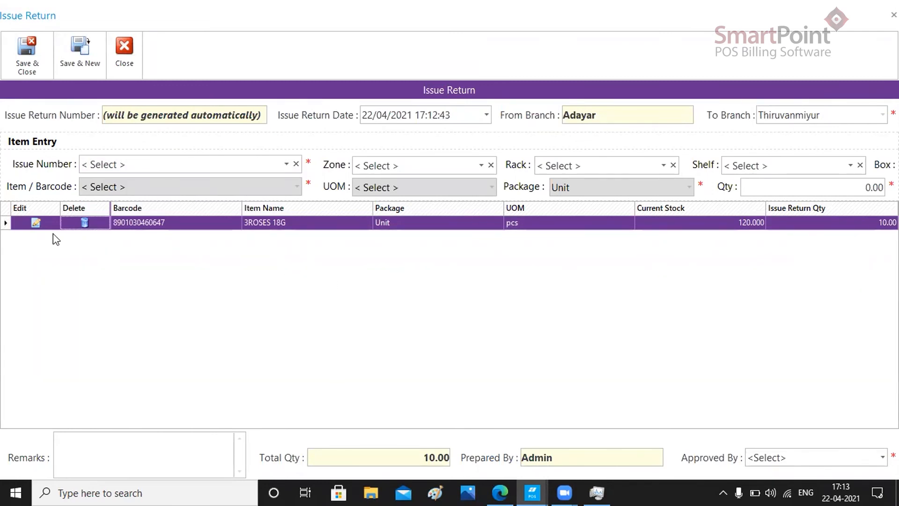
click(37, 224)
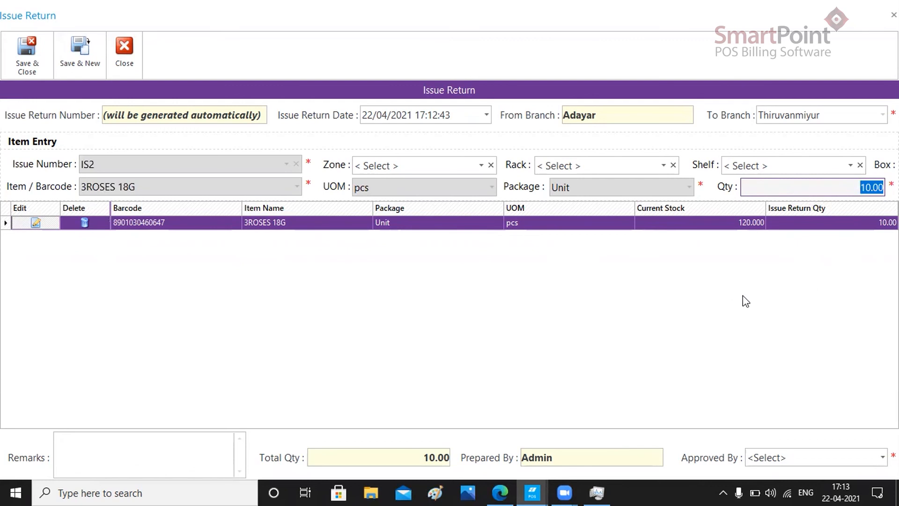
key(Return)
Set the issue return's approver to Admin, save and close it, and acknowledge the confirmation
click(778, 457)
click(781, 358)
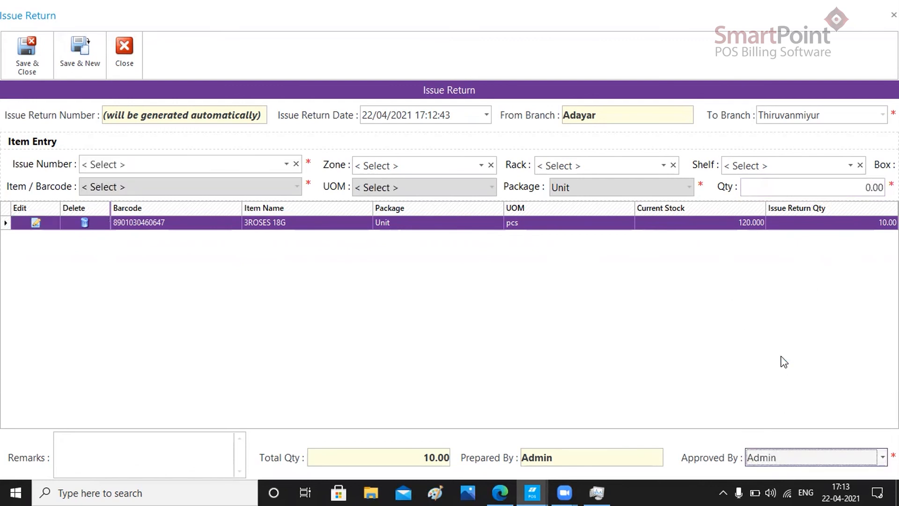
click(40, 60)
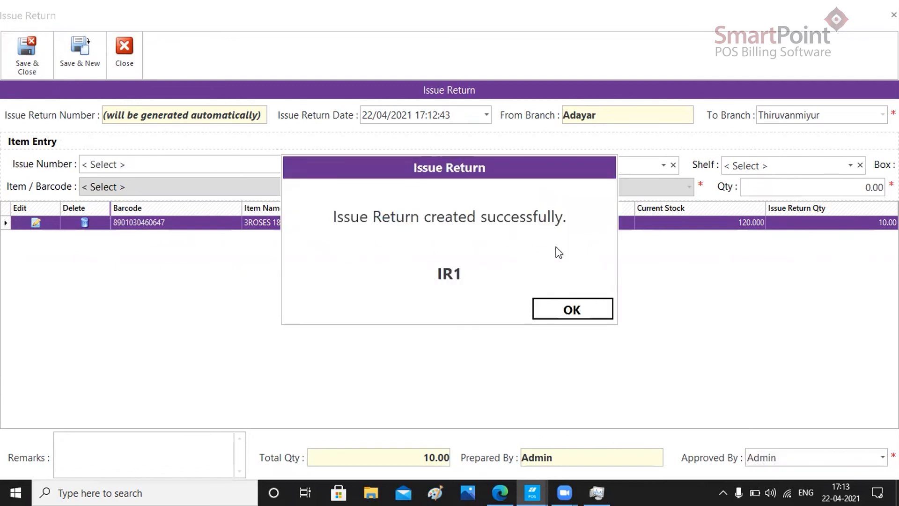
click(583, 312)
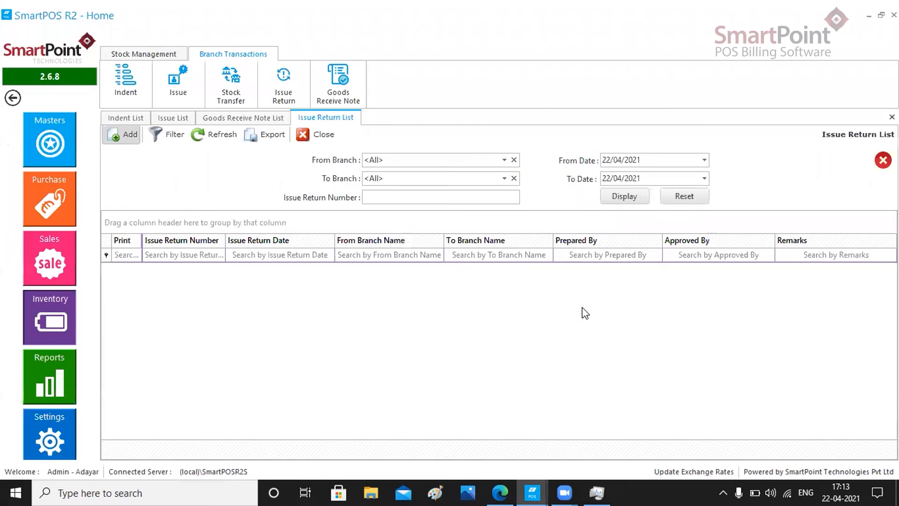